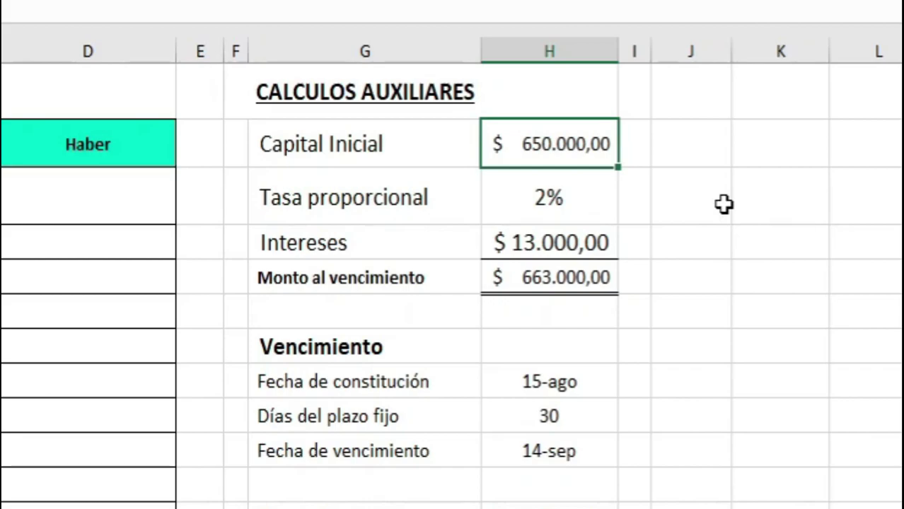
Step: Enter the date 15/08 for journal entry 1 in the Fecha column
left_click(559, 244)
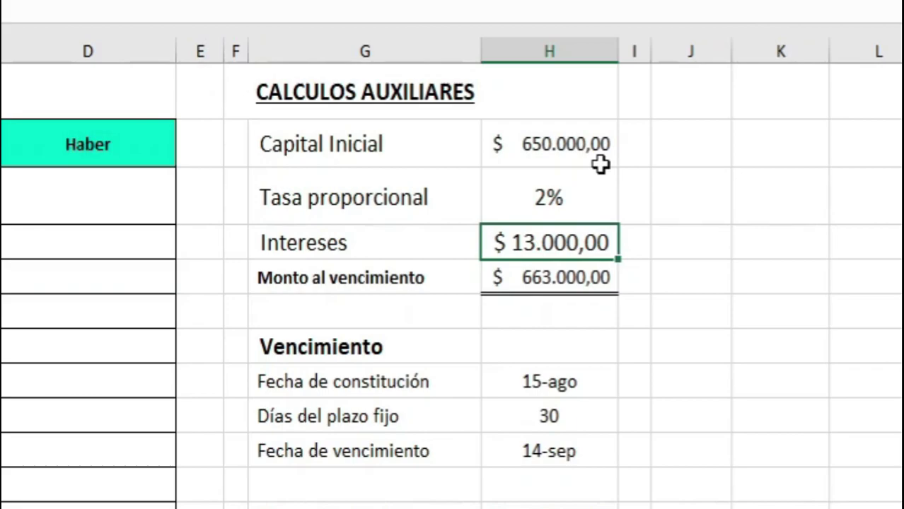
left_click(529, 278)
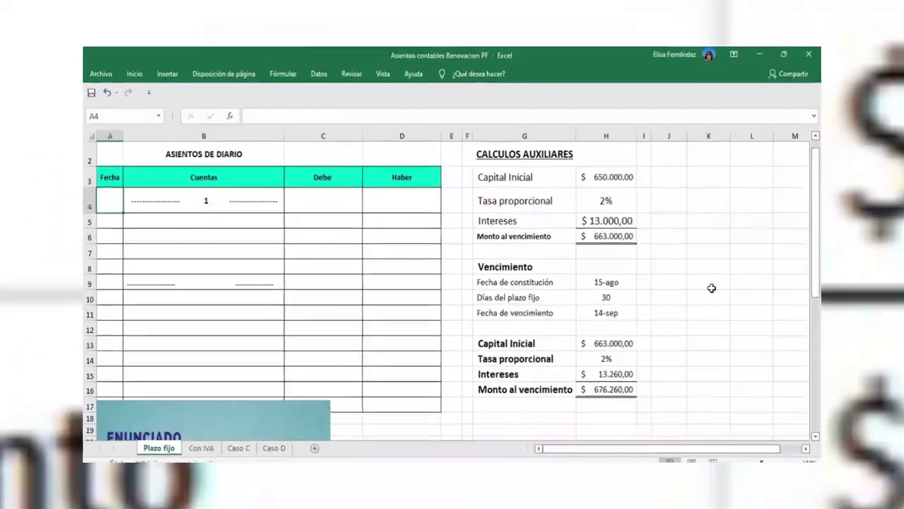
type("15/08")
key("Return")
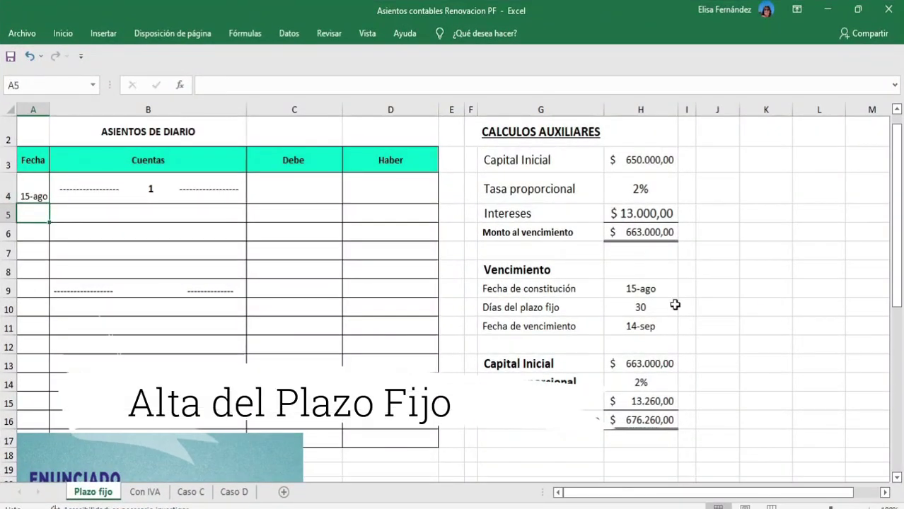
Step: Record the account "Banco Santander Depósito en Plazo fijo" on the first line of entry 1 with a debit of 663.000
left_click(226, 227)
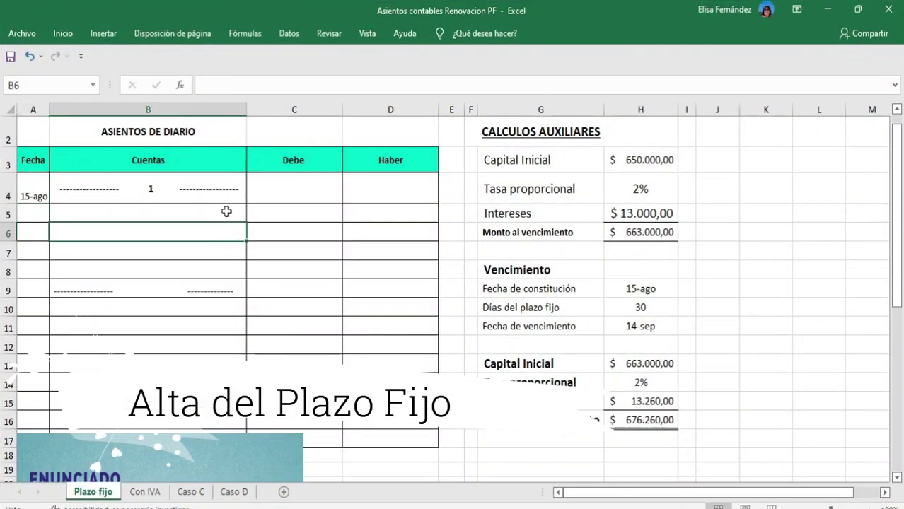
left_click(227, 212)
type("B")
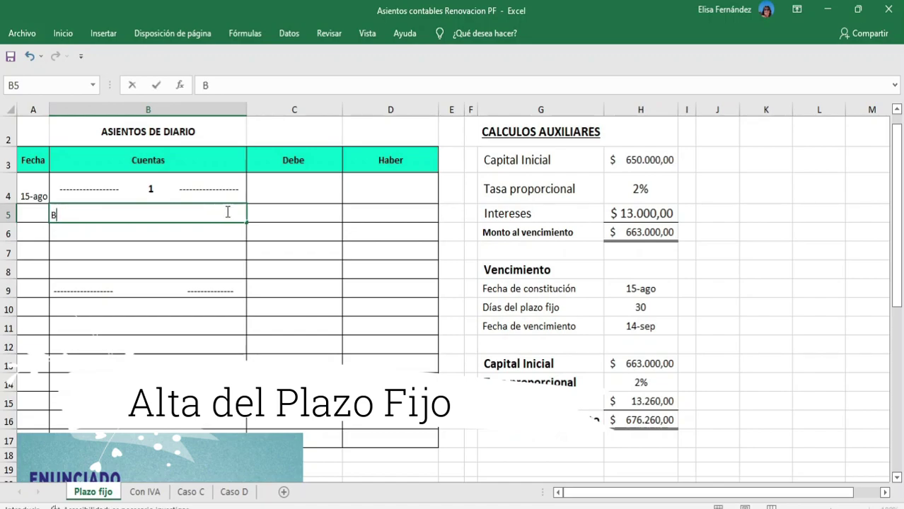
type("anco Santander Dep")
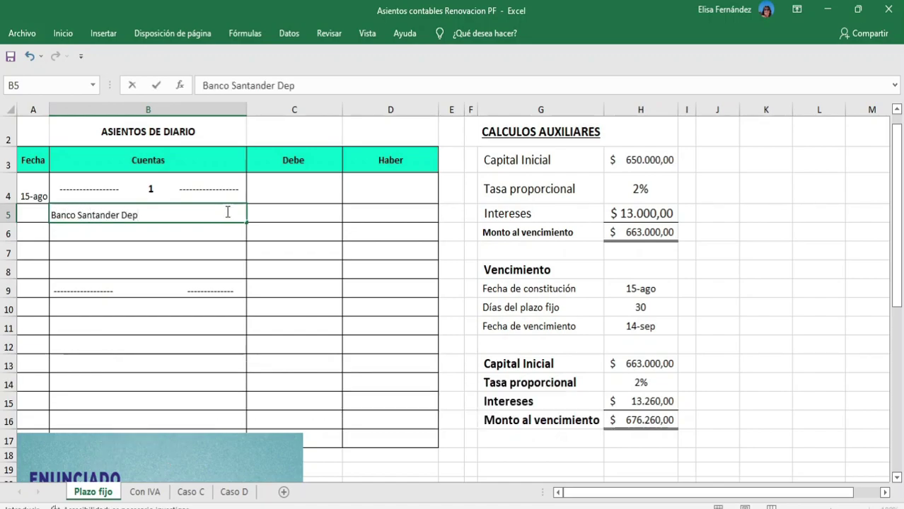
type("ósito en Plazo fijo")
left_click(262, 214)
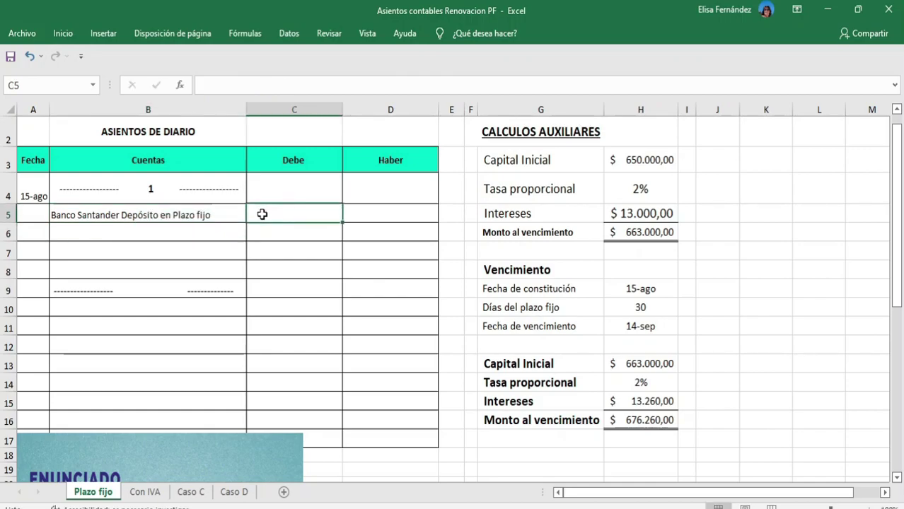
type("663.000")
key("Return")
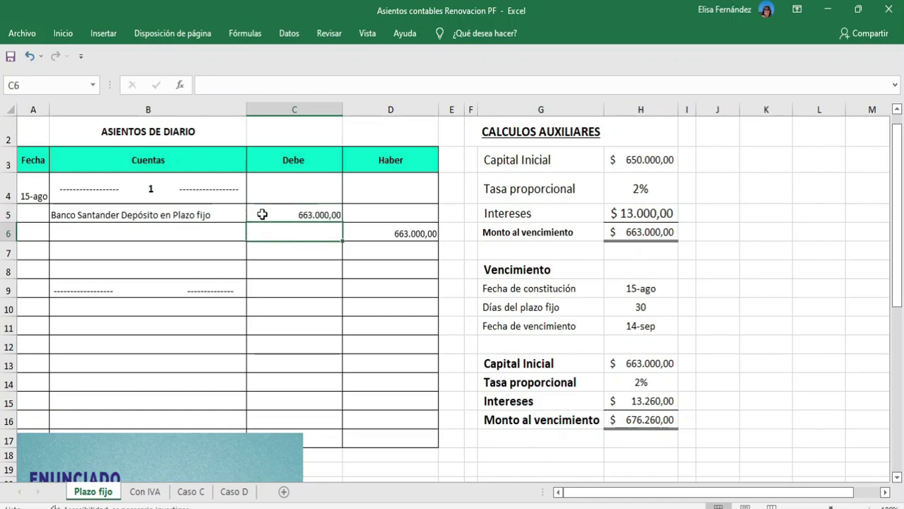
Step: Clear the stray credit amount in D6 and record "a Intereses a Devengar" in that row with a credit of 13.000
left_click(368, 232)
key("BackSpace")
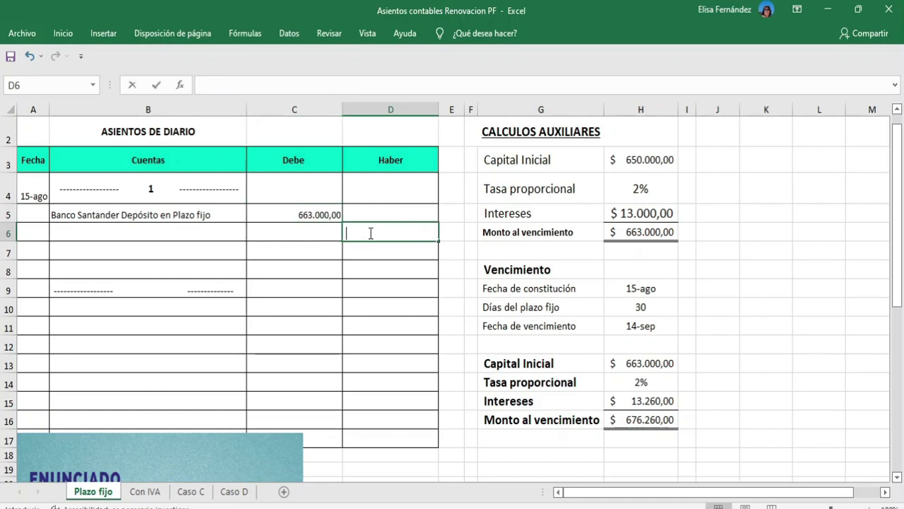
double_click(189, 234)
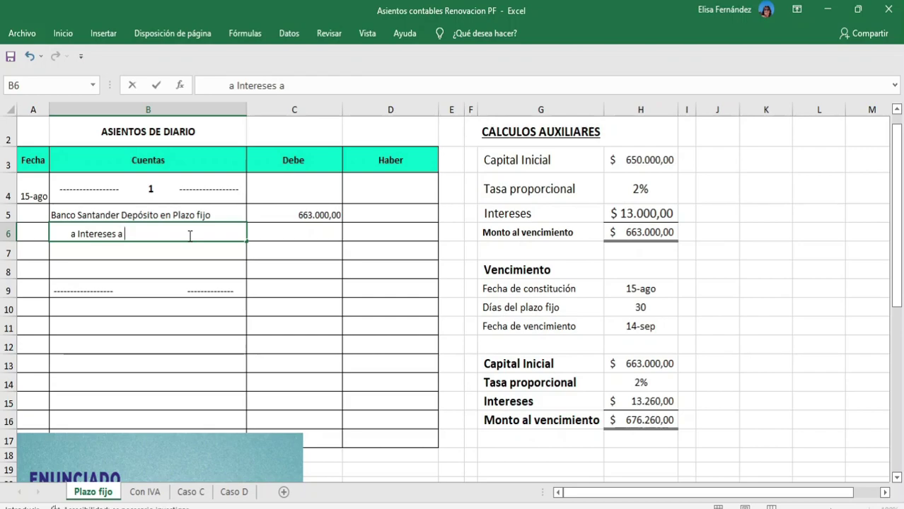
type("Devengar")
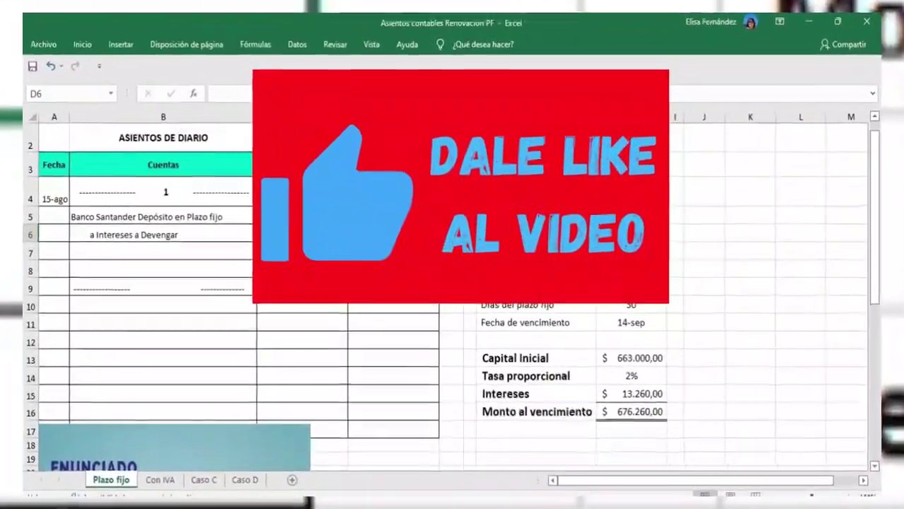
type("13260")
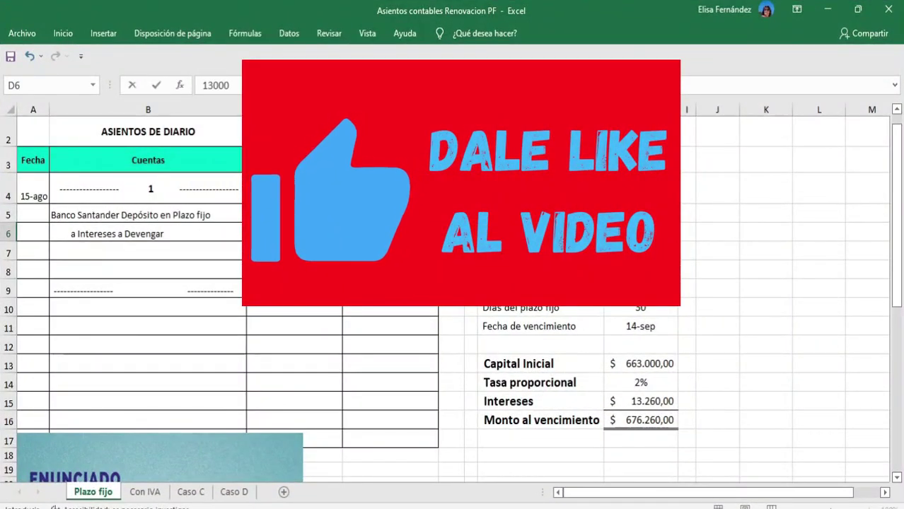
key("Return")
Step: Record the indented account "a Banco Santander cta cte" in row 7 with a credit of 650.000
double_click(192, 252)
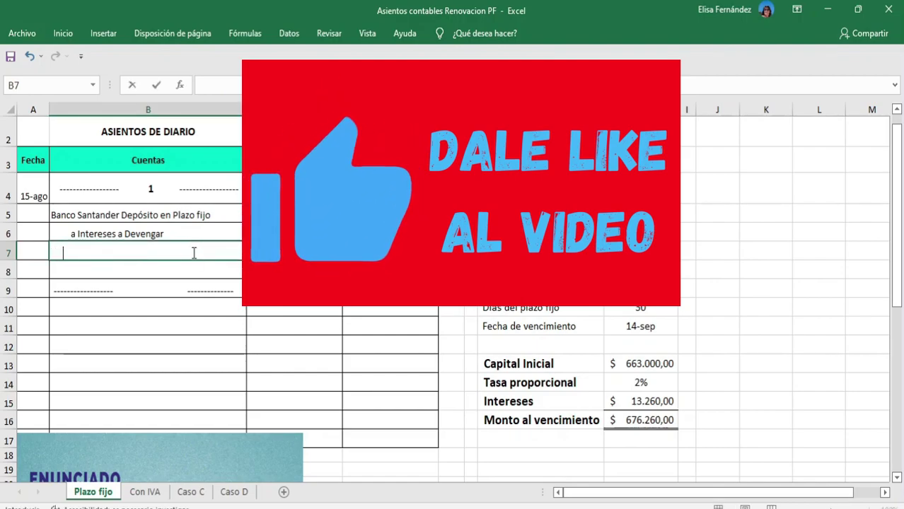
type("a Banco San")
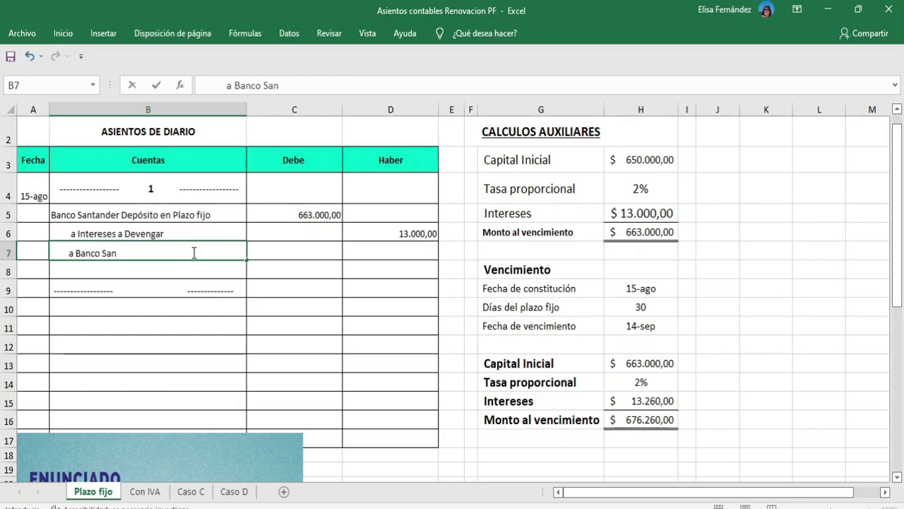
type("tander cta cte")
key("Return")
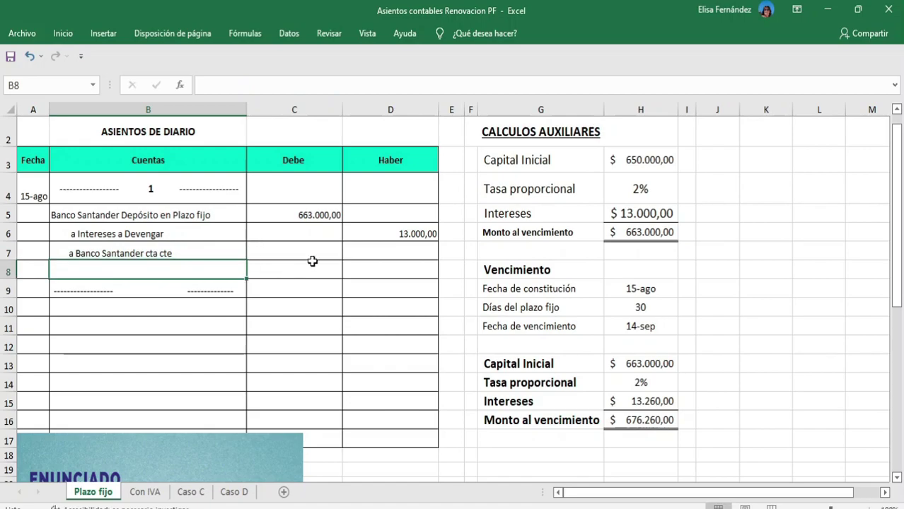
left_click(357, 257)
type("650")
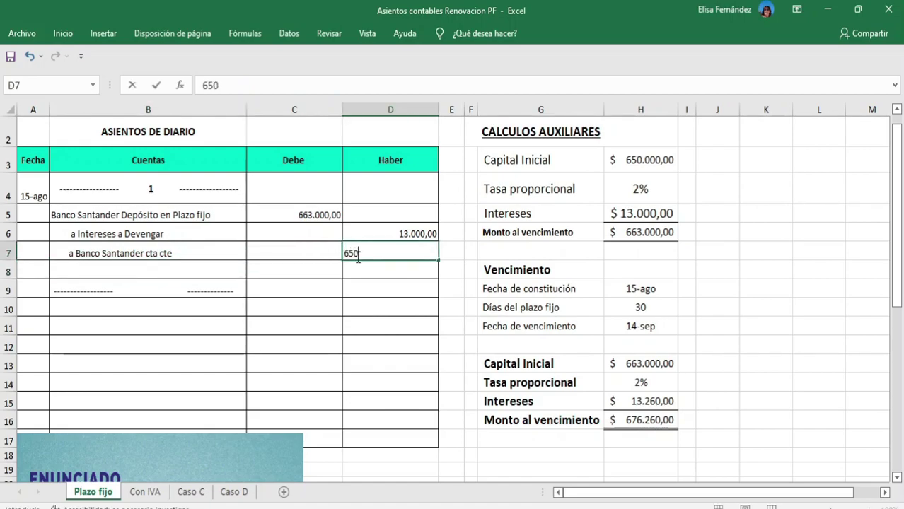
type(".000")
key("Return")
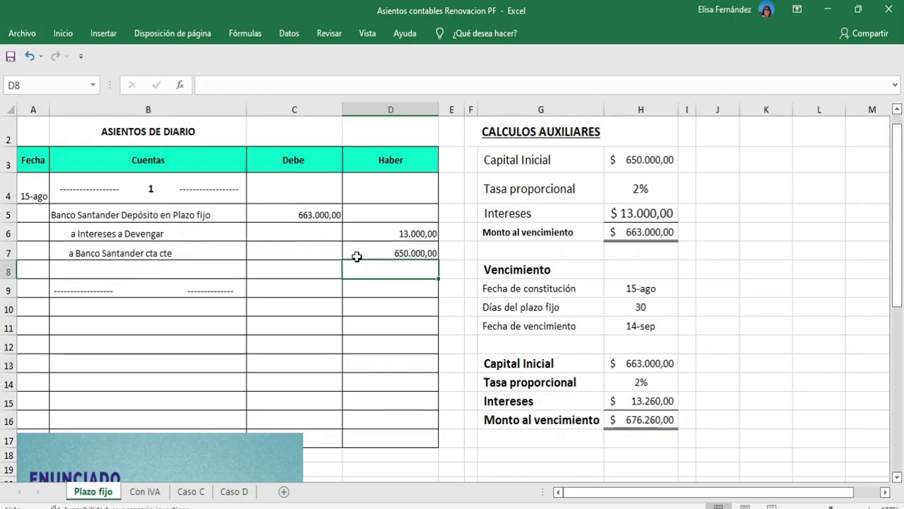
Step: Add the description "Certificado nro." with the fixed-term deposit certificate number and "PF" in the Cuentas column below entry 1
left_click(172, 266)
type("Ce")
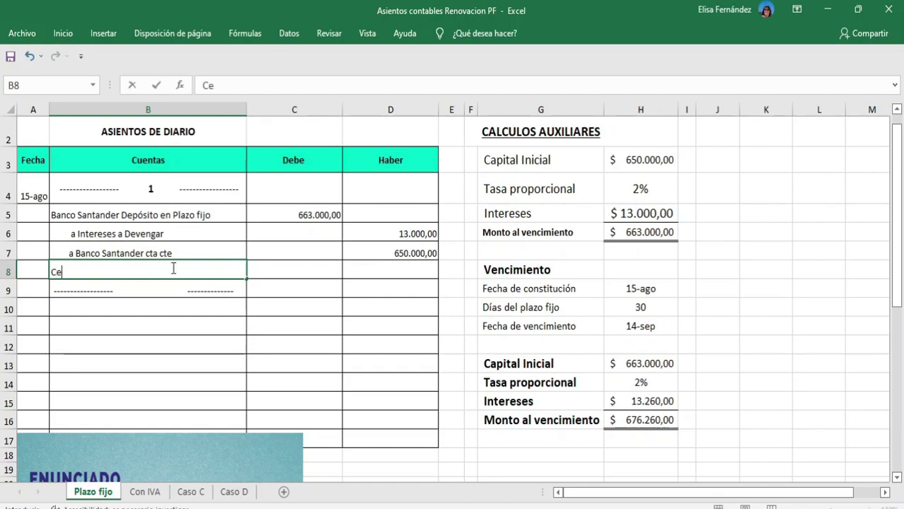
type("rtificado nro. 25852 PF")
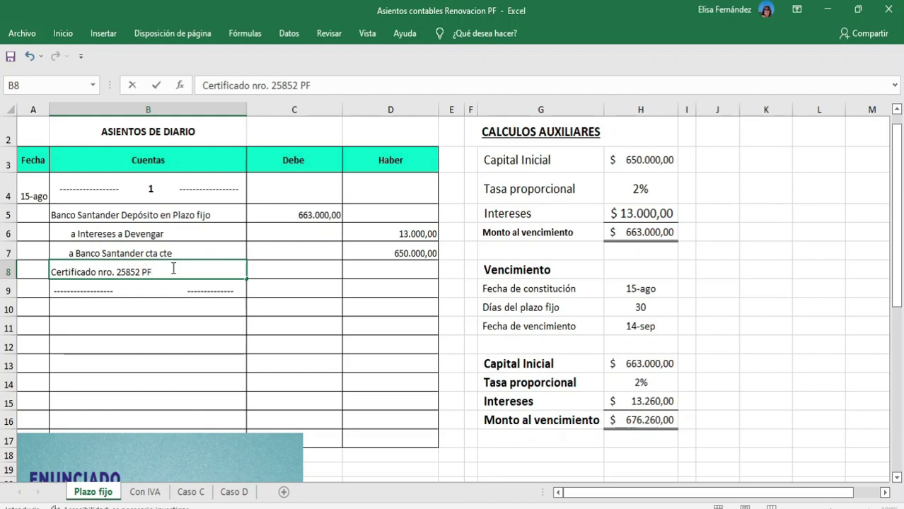
key("Return")
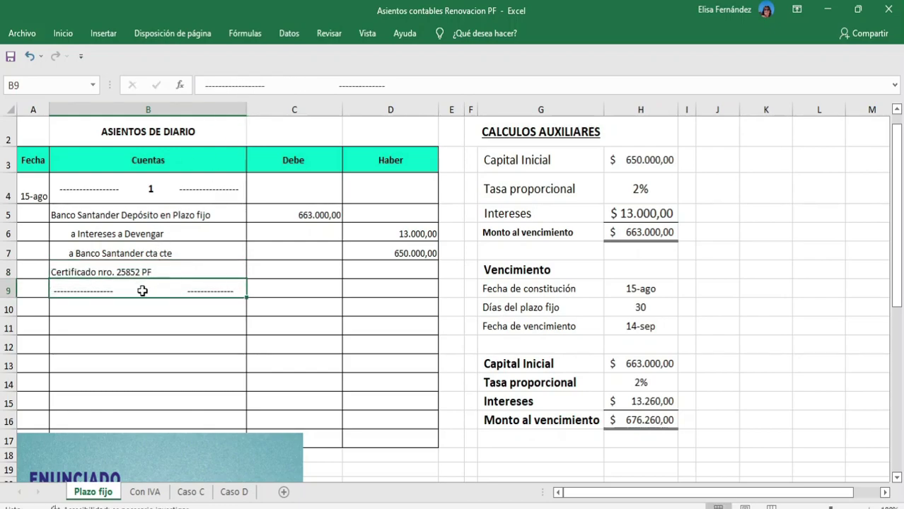
Step: Examine the constitution date, the term in days and the maturity date formula in the Vencimiento calculations
left_click(33, 289)
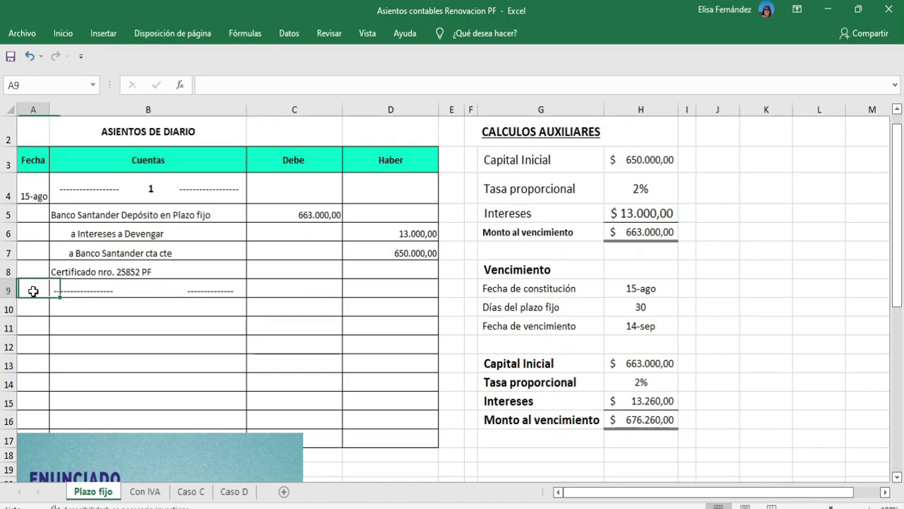
left_click(519, 270)
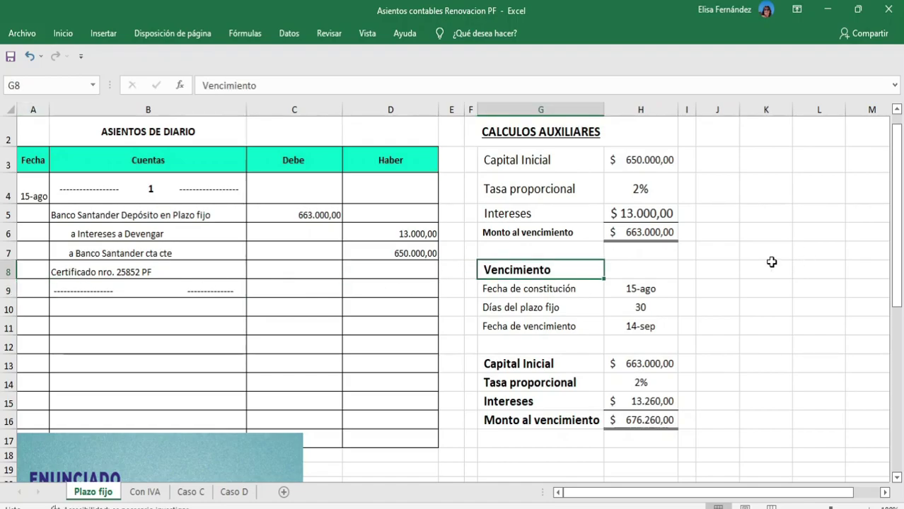
left_click(655, 289)
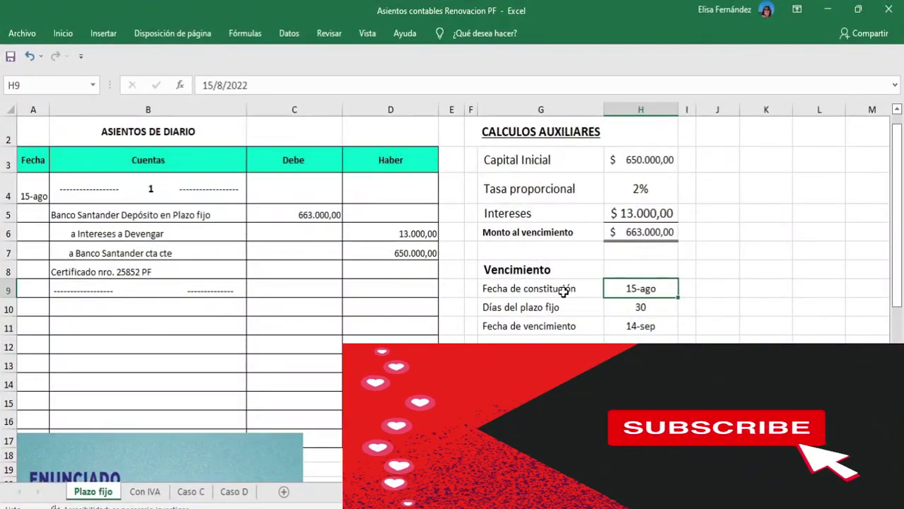
left_click(547, 282)
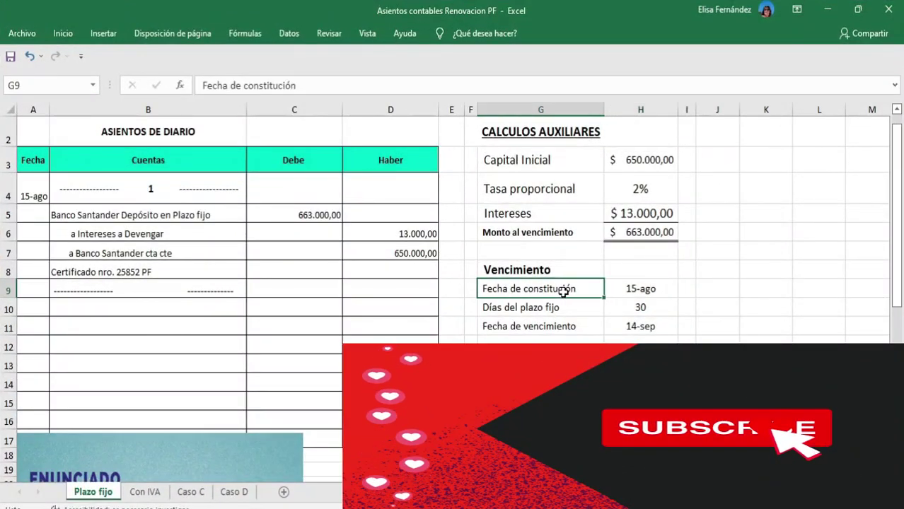
left_click(637, 290)
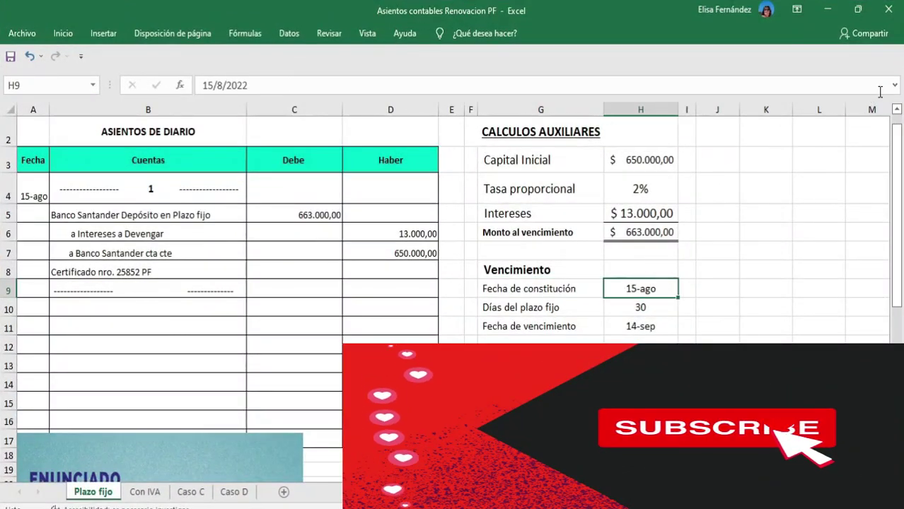
left_click(63, 35)
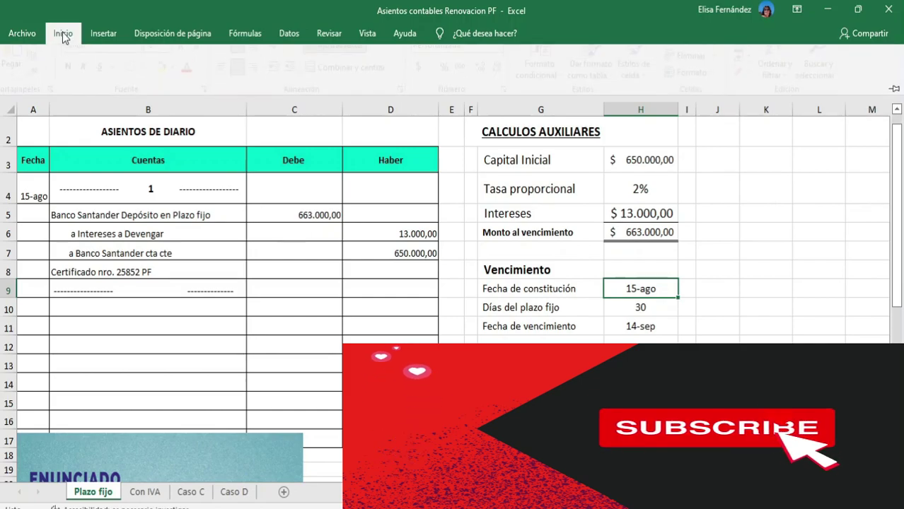
left_click(894, 84)
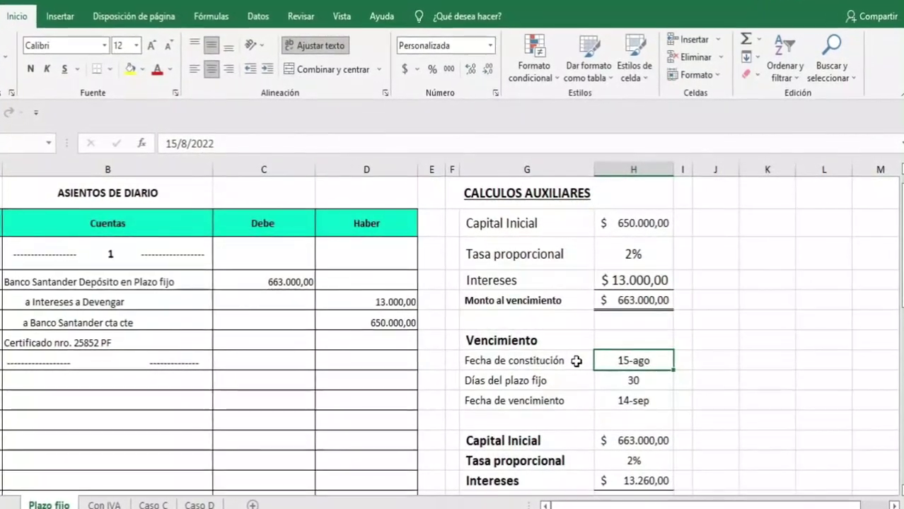
left_click(614, 382)
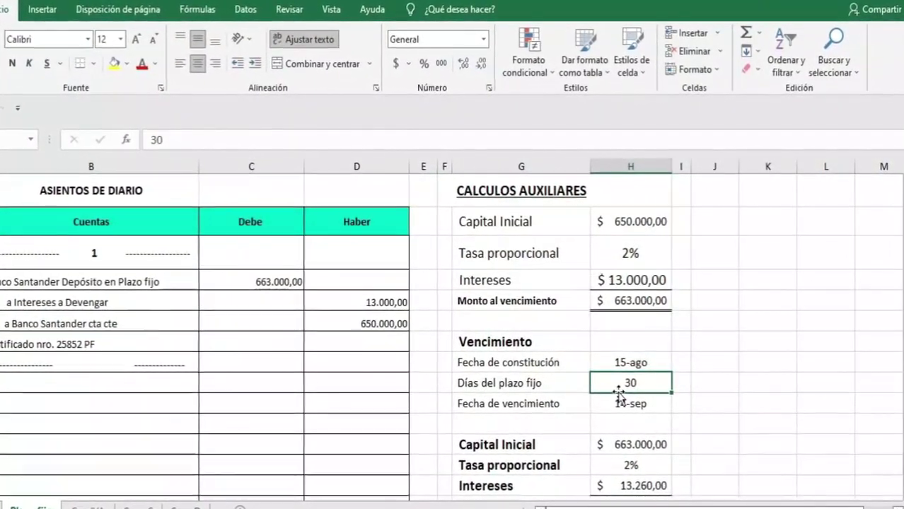
left_click(645, 409)
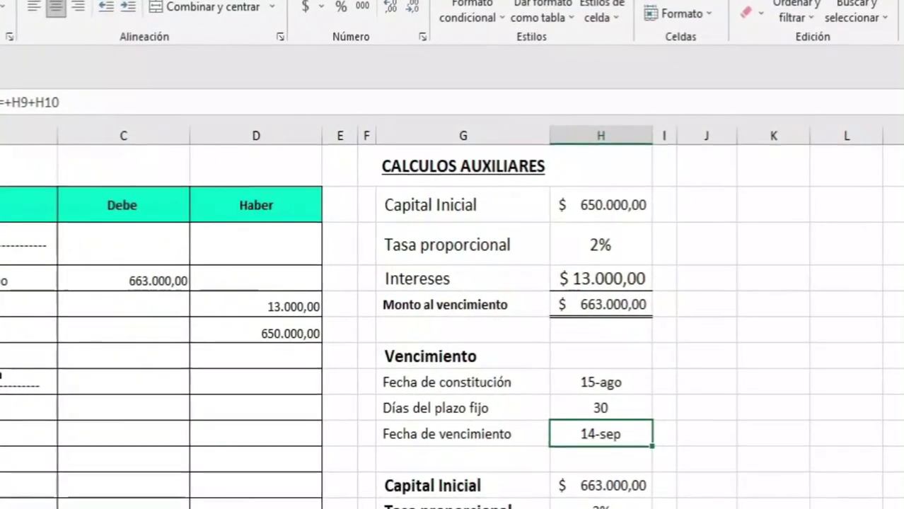
Step: Date the second journal entry 14-sep and record "Intereses a devengar" in row 10 with a debit of 13.000
key("Return")
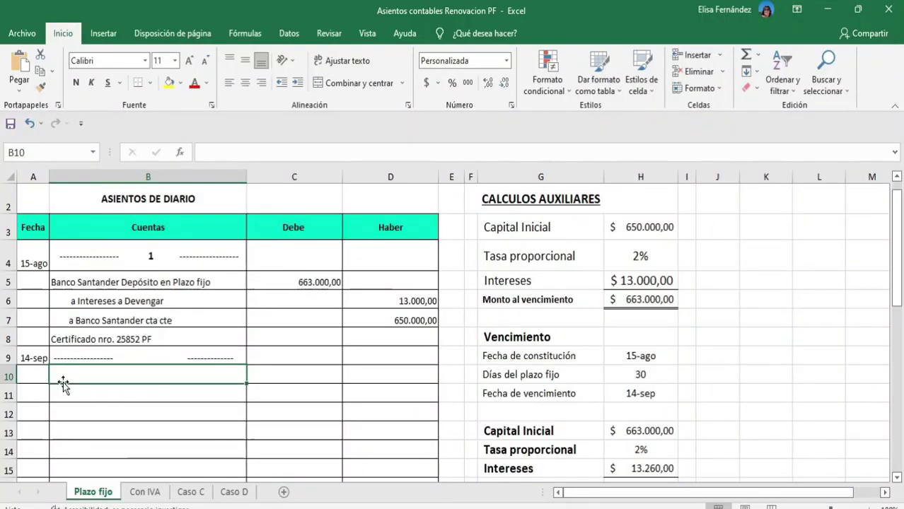
type("Interes")
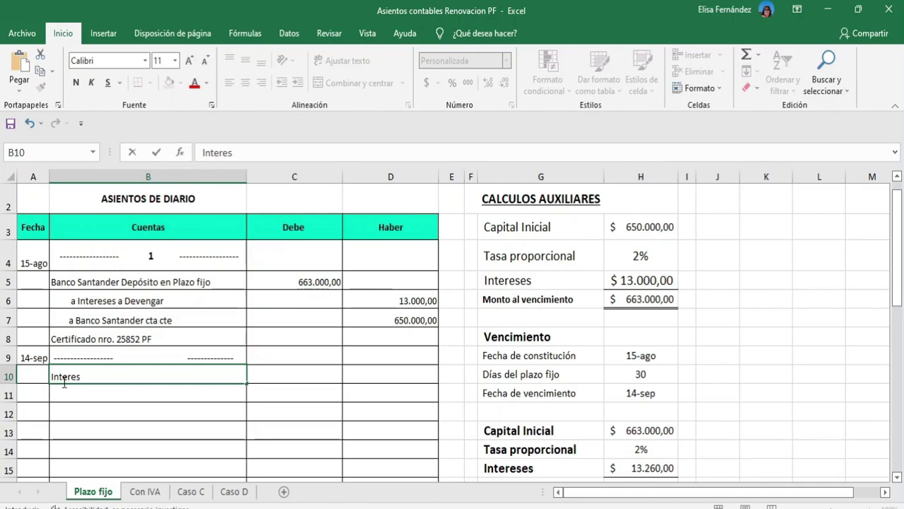
type("es a devengar")
key("Return")
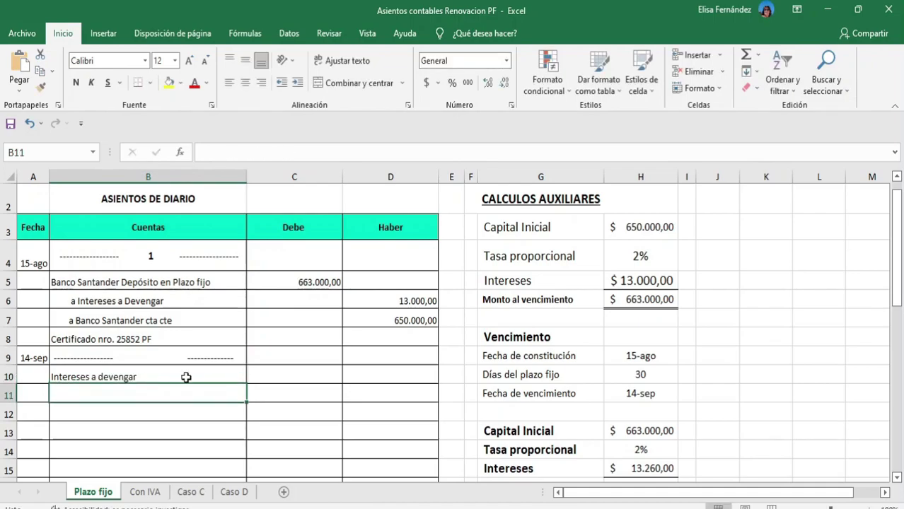
left_click(267, 375)
type("13.000")
key("Return")
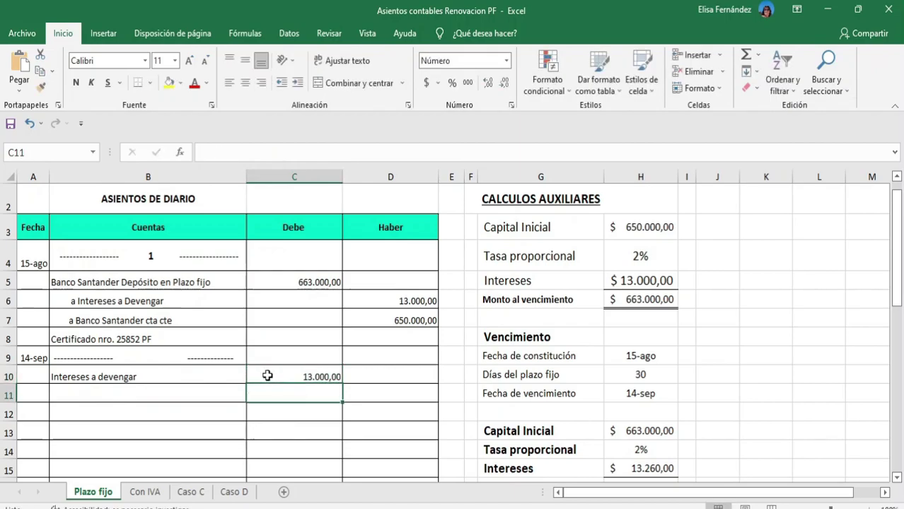
Step: Record the indented account "a Intereses ganados" in row 11 with a credit of 13.000
left_click(201, 396)
double_click(202, 397)
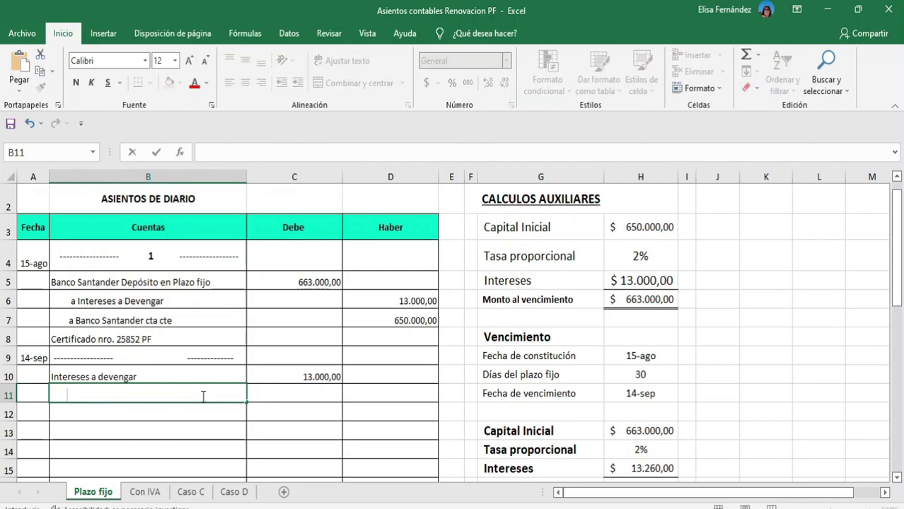
type("a Intereses gan")
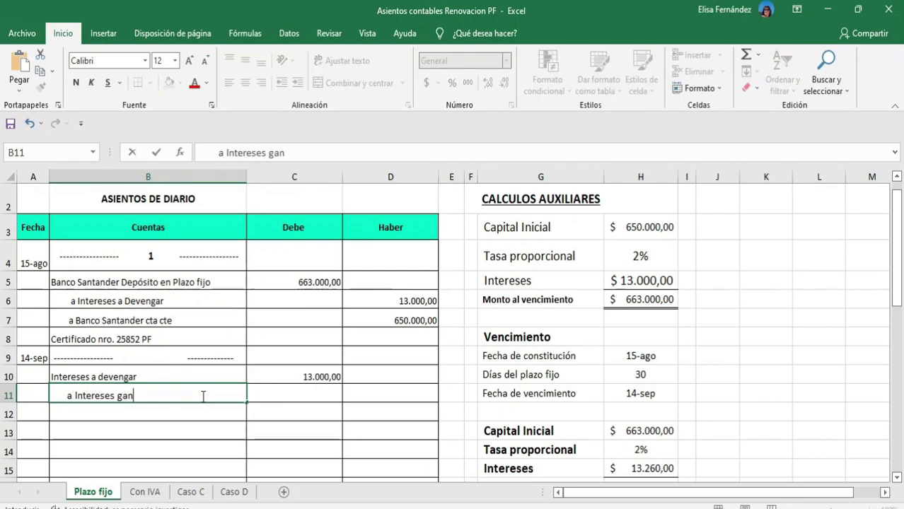
key("Return")
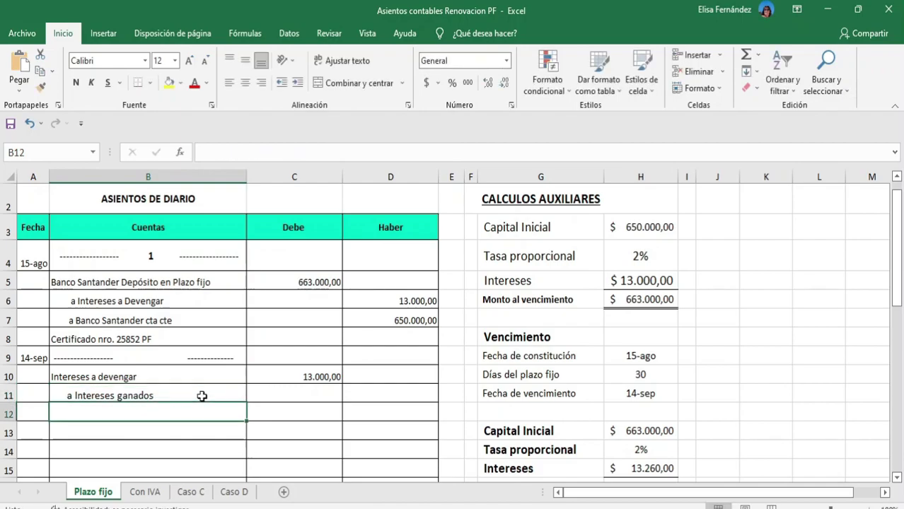
left_click(367, 396)
type("13000")
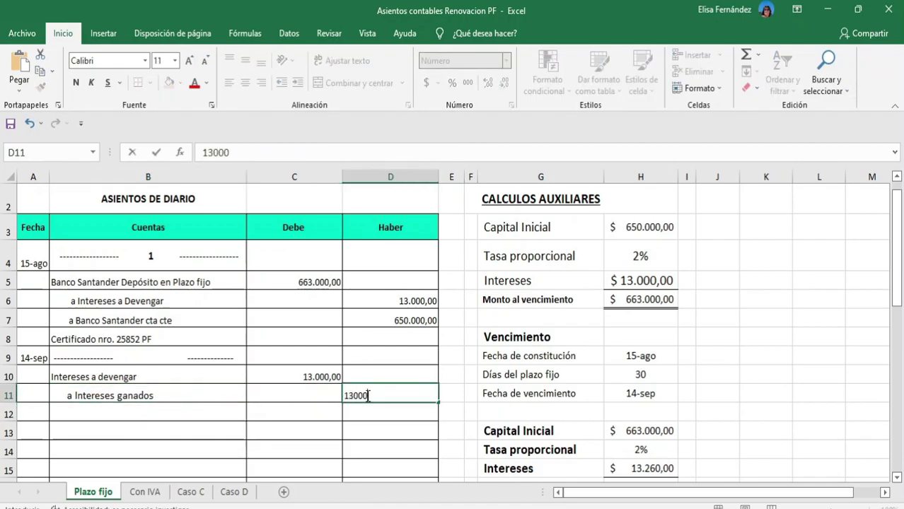
key("Return")
Step: Add the description "Por el devengamiento de los intererses" in the Cuentas column of row 12
left_click(180, 415)
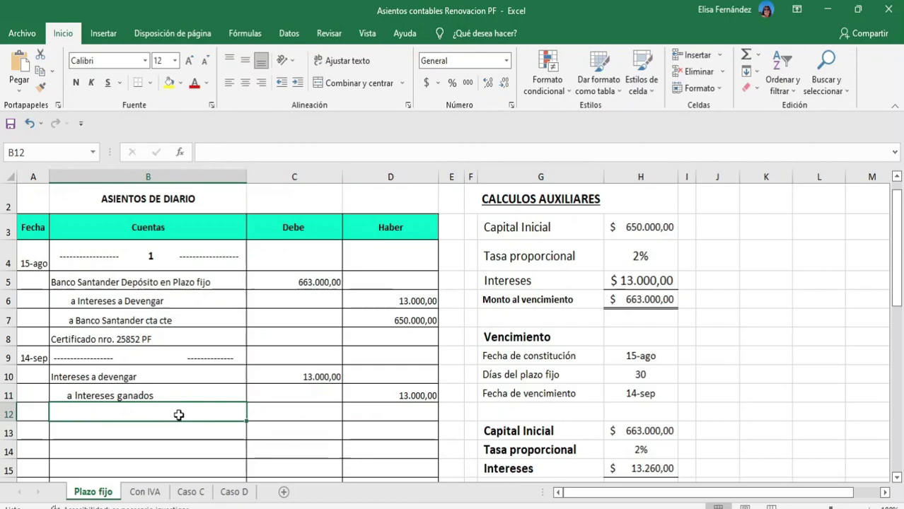
type("Por el de")
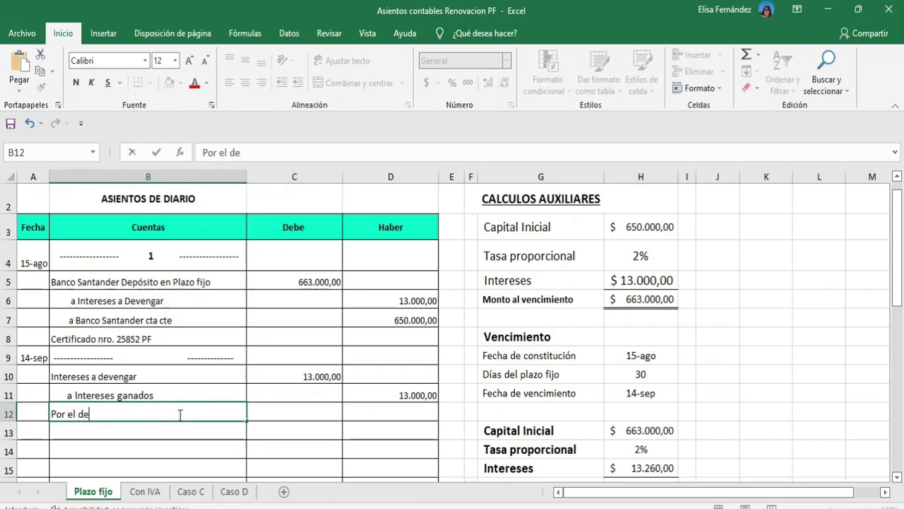
type("vengamiento de los intererses")
key("Return")
Step: Start the third journal entry in row 13 with a dashed separator numbered 3 and date it 14-sep
type("--------------------   3   --------------")
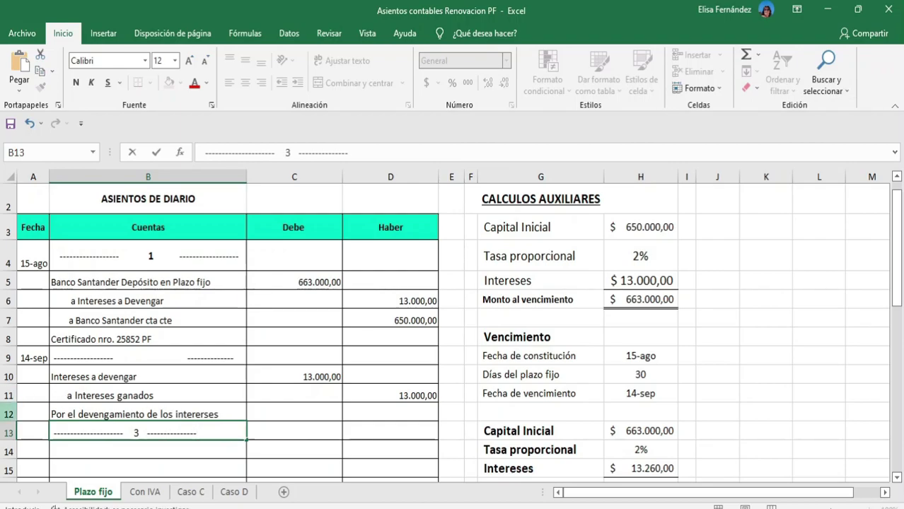
left_click(29, 428)
type("1")
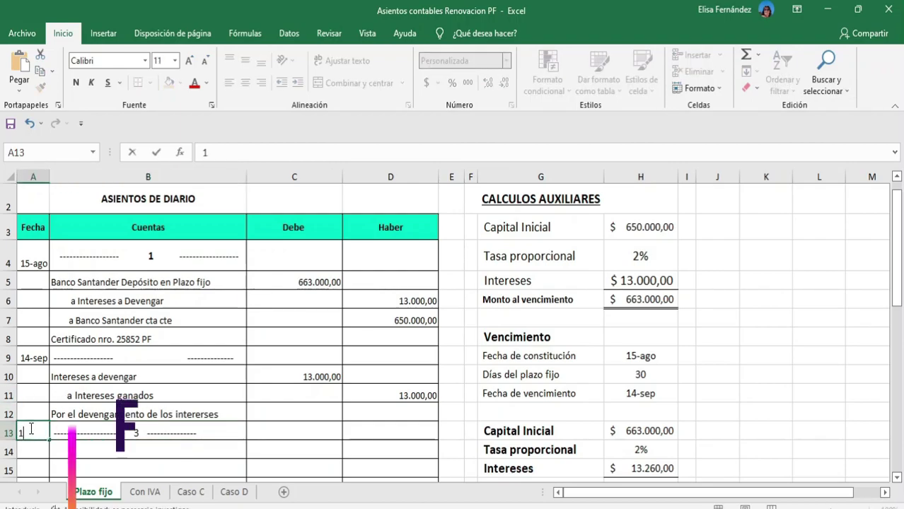
type("4/9")
key("Return")
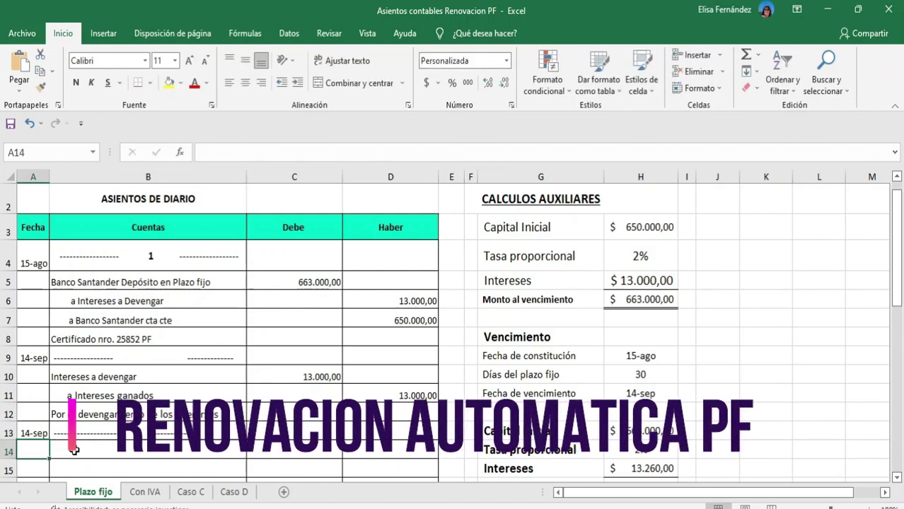
key("Right")
Step: Examine the initial capital, proportional rate and interest in the auxiliary calculations for the renewed deposit
left_click_drag(897, 301, 897, 326)
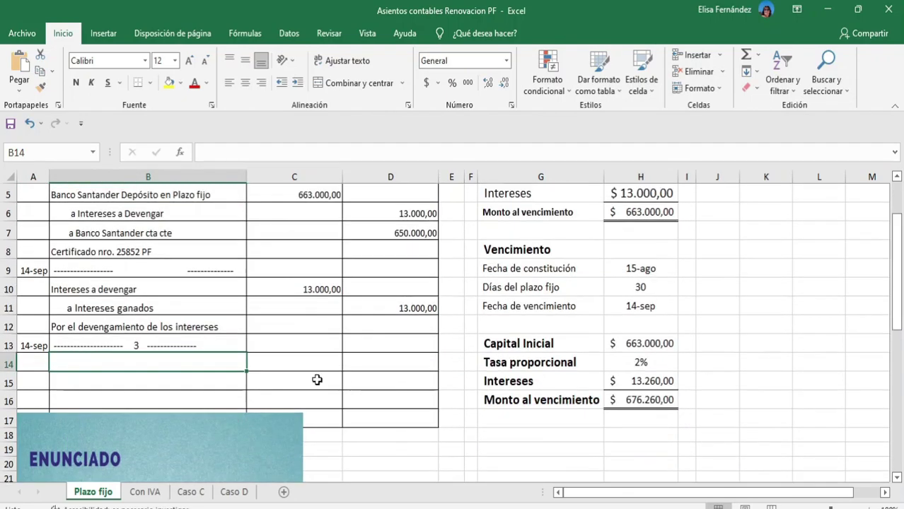
left_click_drag(191, 449, 185, 469)
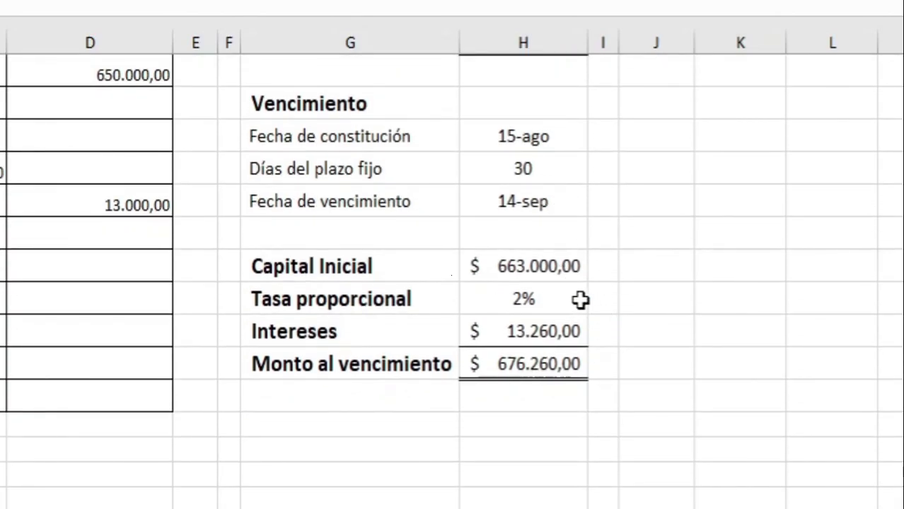
left_click(553, 277)
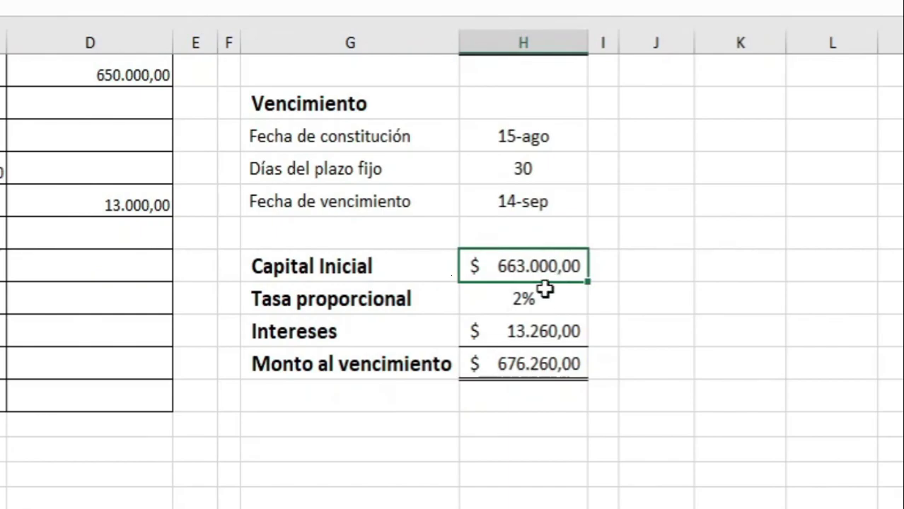
left_click(528, 306)
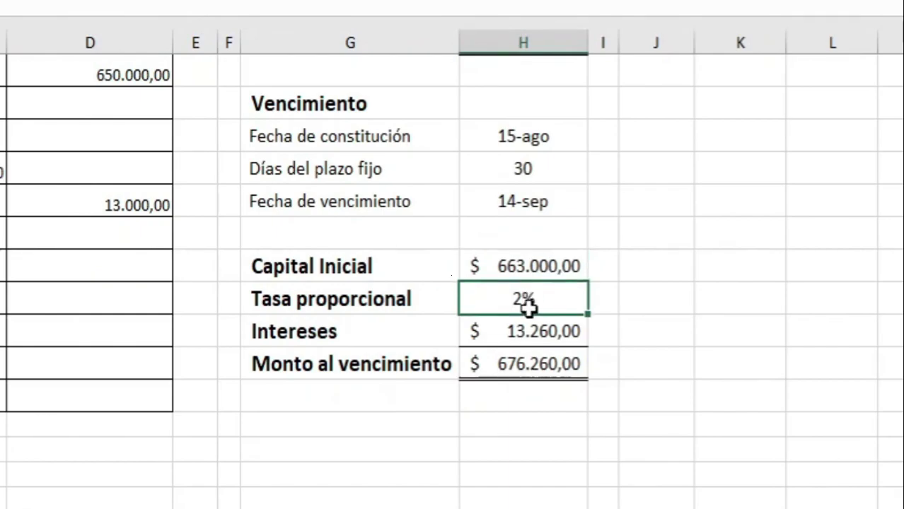
left_click(526, 339)
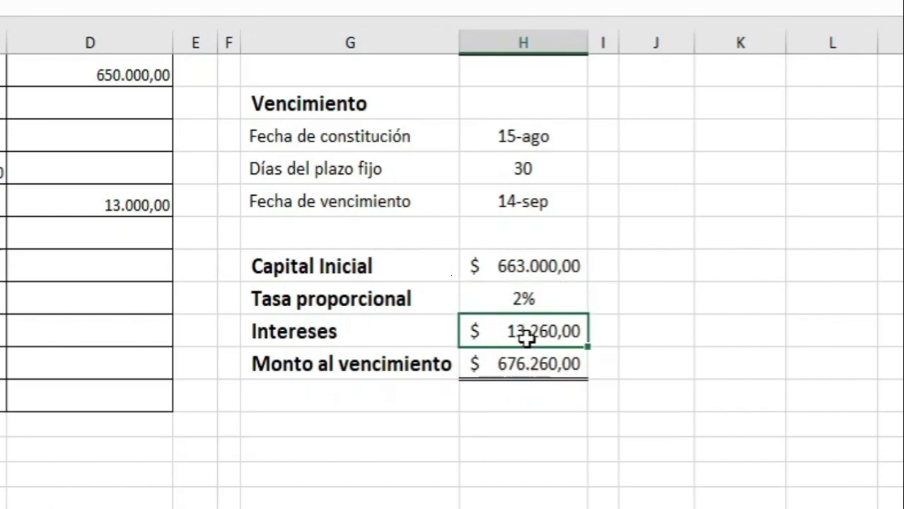
left_click(529, 263)
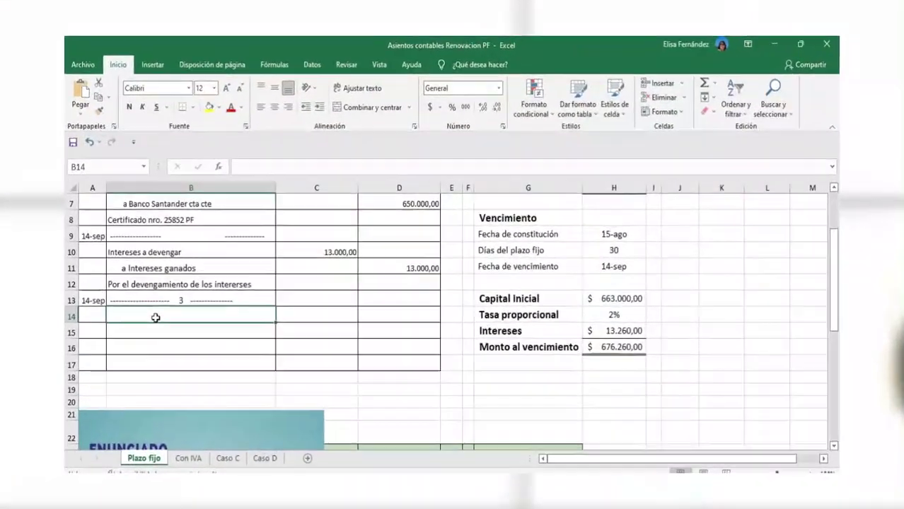
Step: Record "Banco Santander Depósito en Plazo fijo" in row 14 with a debit of 676.260
type("Banco Santander Depósito en Plazo fijo")
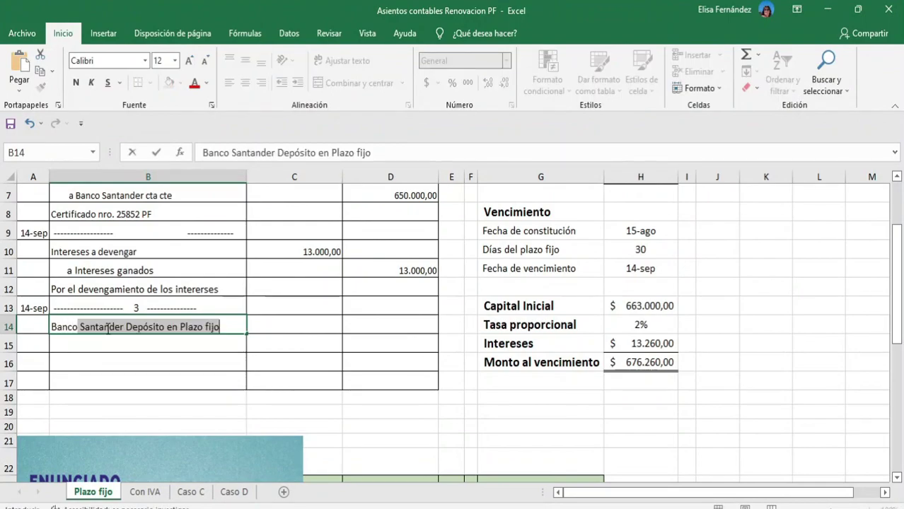
key("Return")
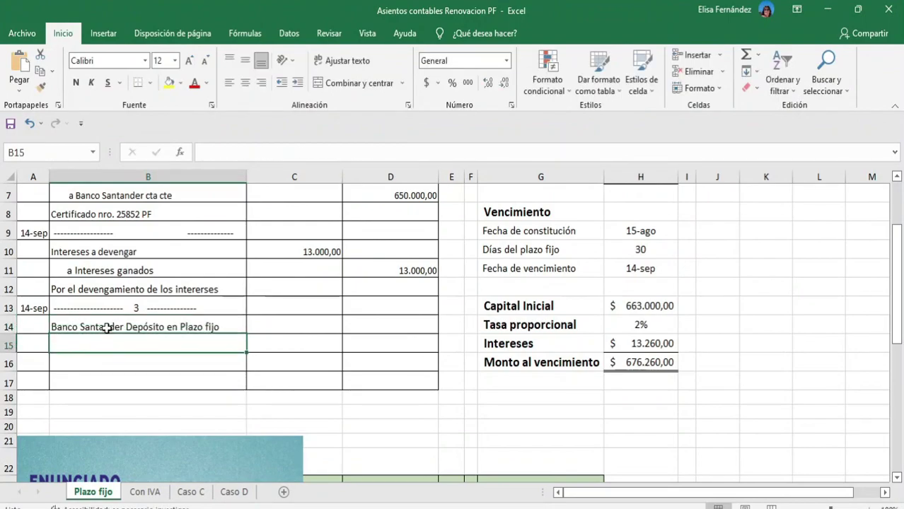
left_click(286, 328)
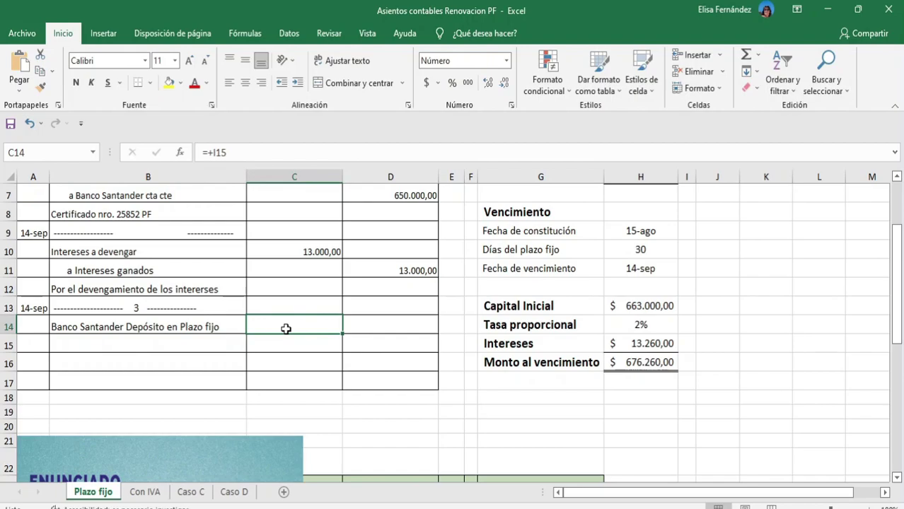
type("676.")
type("260")
key("Return")
Step: Record the indented account "a Intereses a devengar" in row 15 with a credit of 13.260
double_click(189, 346)
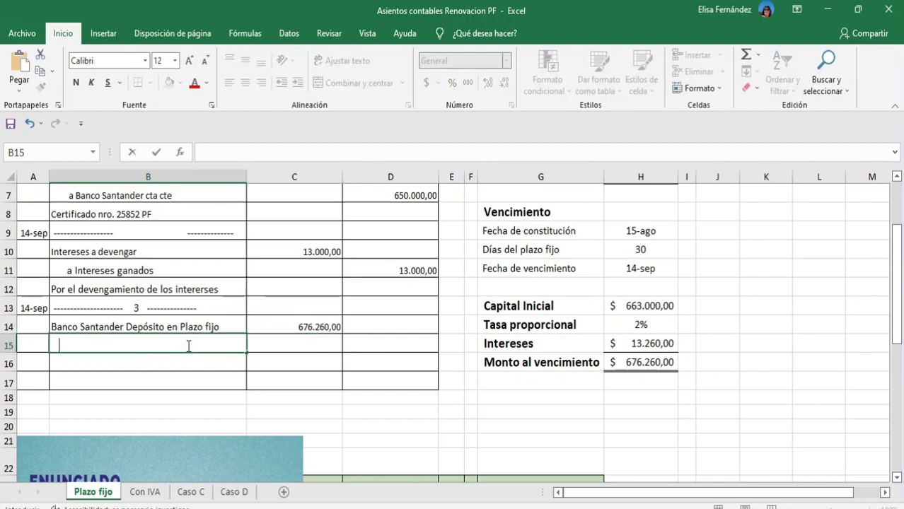
type("a Intereses")
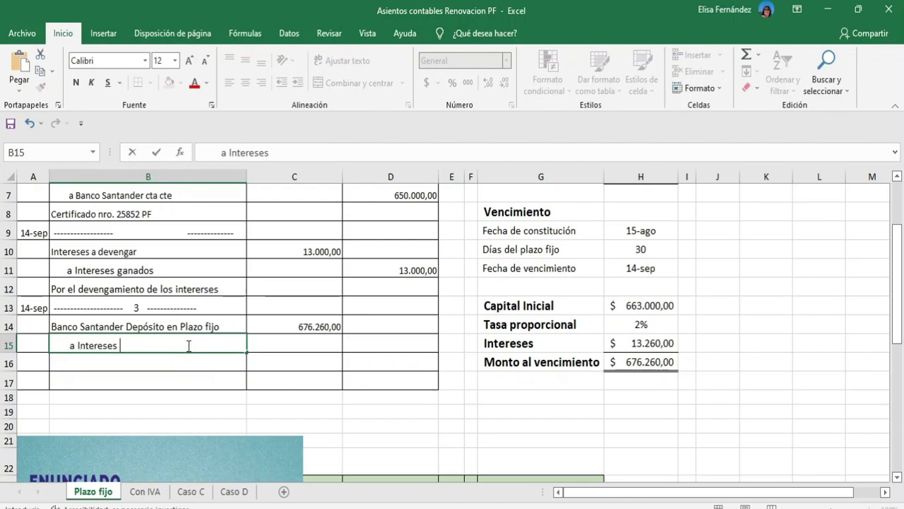
type(" a devengar")
key("Return")
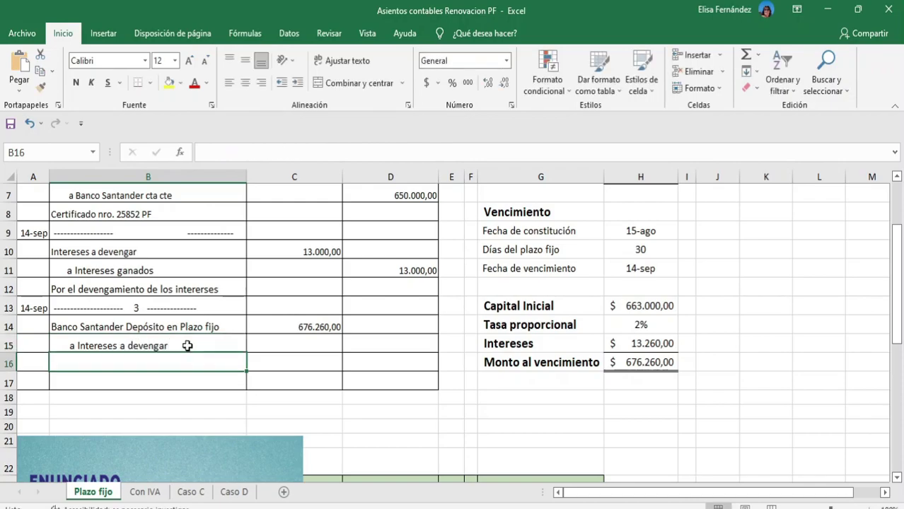
left_click(361, 341)
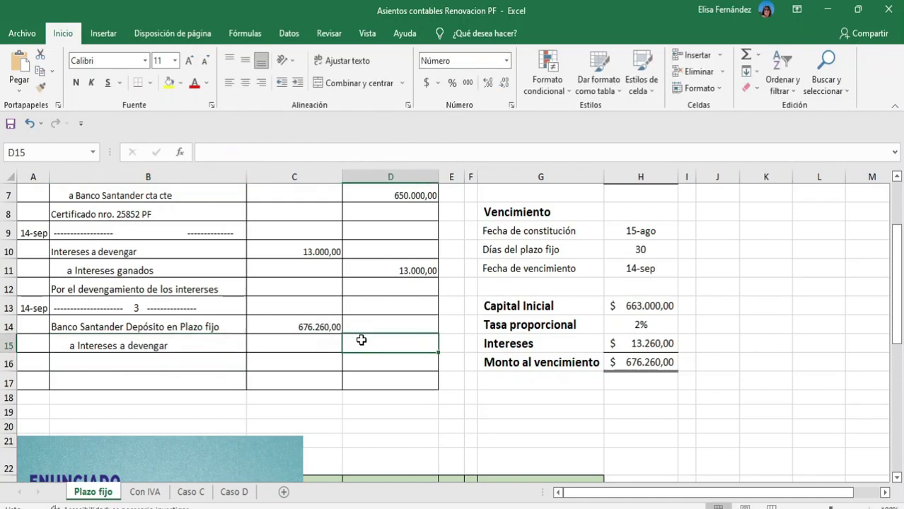
type("13260")
key("Return")
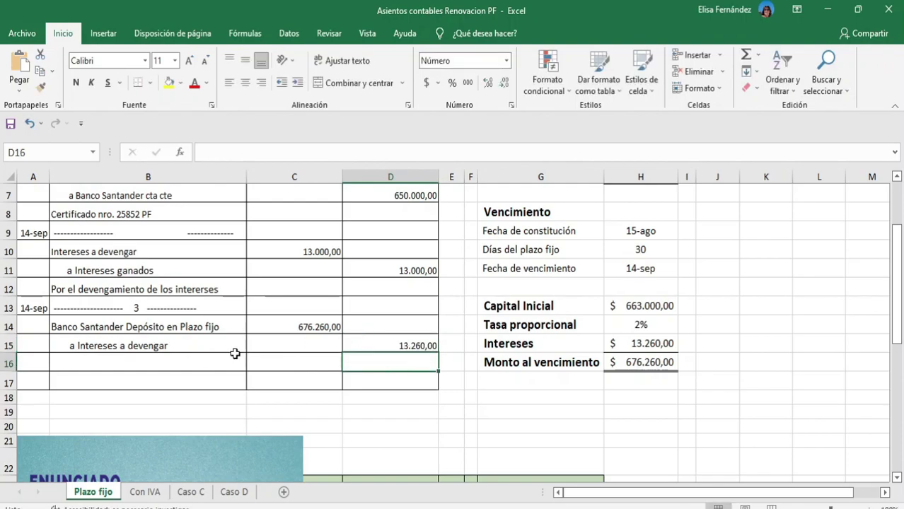
Step: Record the indented account "a Banco Santander deposito en PF" in row 16 with a credit of 663.000
double_click(207, 364)
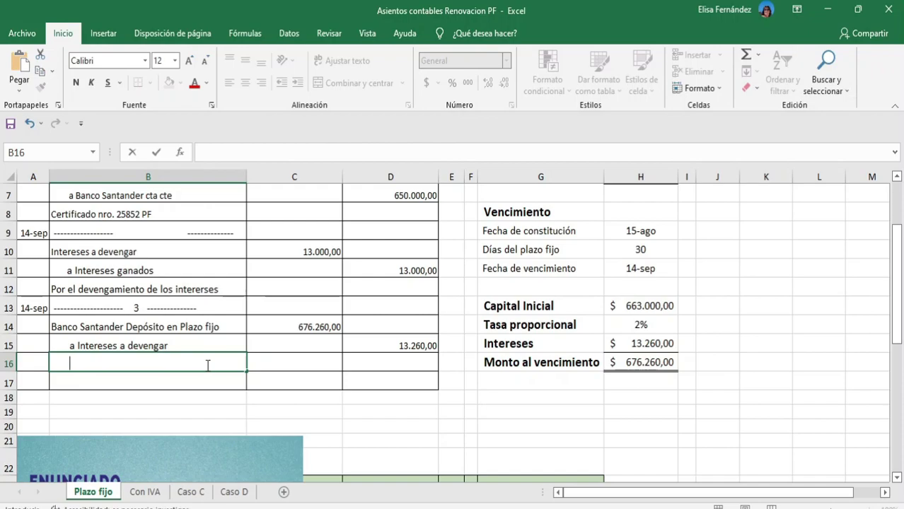
type("a ")
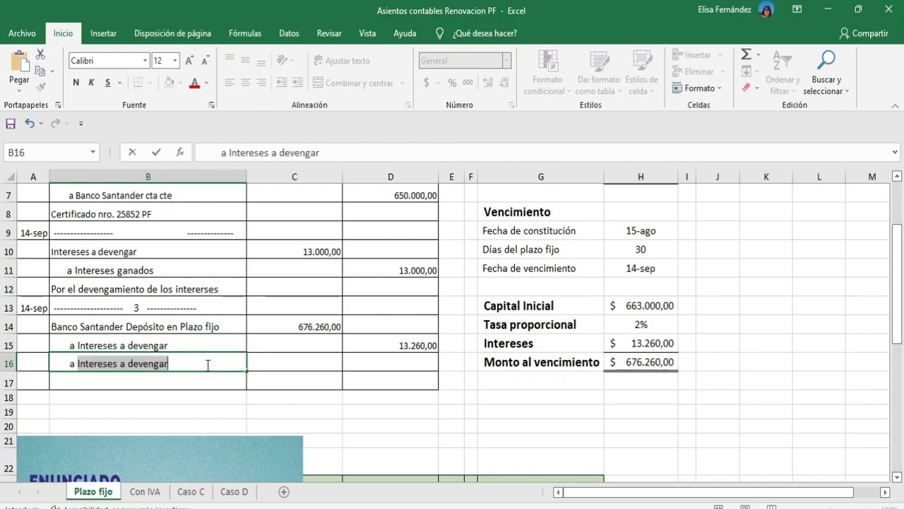
type("Banco Santander deposito en PF")
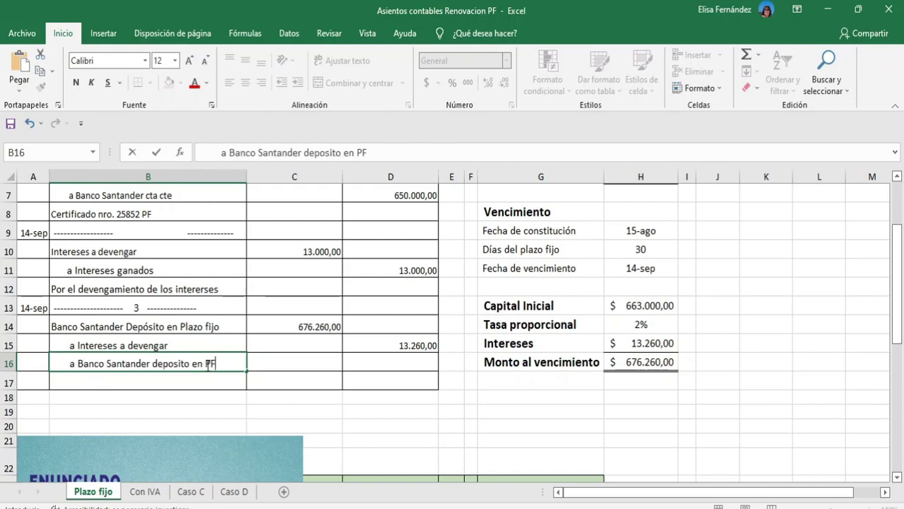
left_click(408, 363)
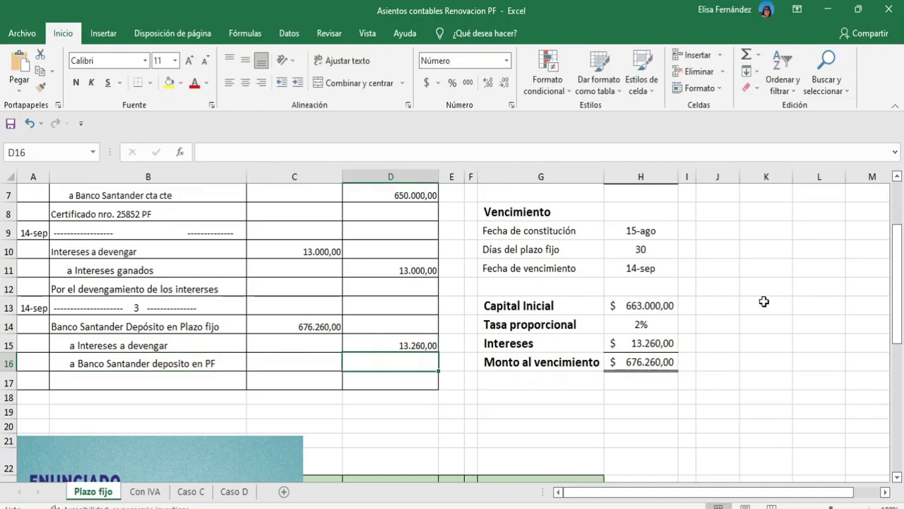
left_click_drag(897, 303, 848, 312)
type("663000")
key("Return")
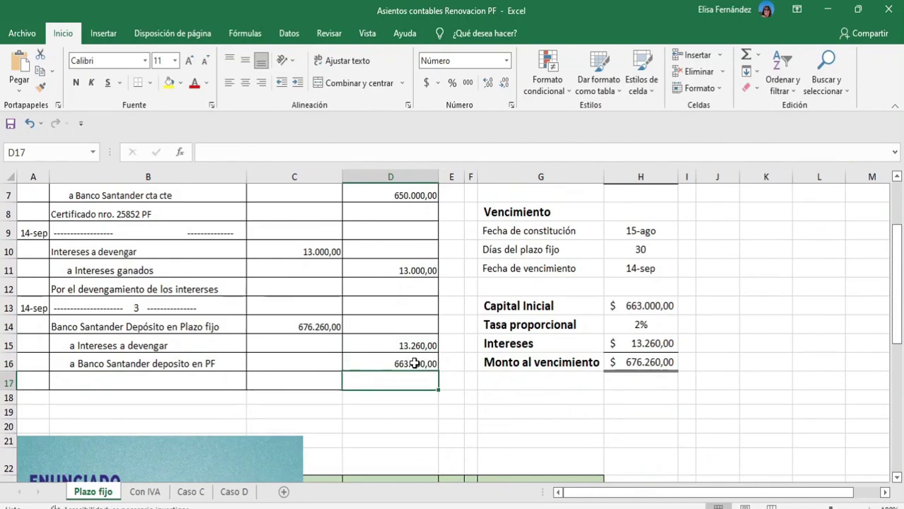
Step: Add the description "Certificado nro." with the renewed deposit's certificate number and "PF" in row 17 below entry 3
left_click(205, 383)
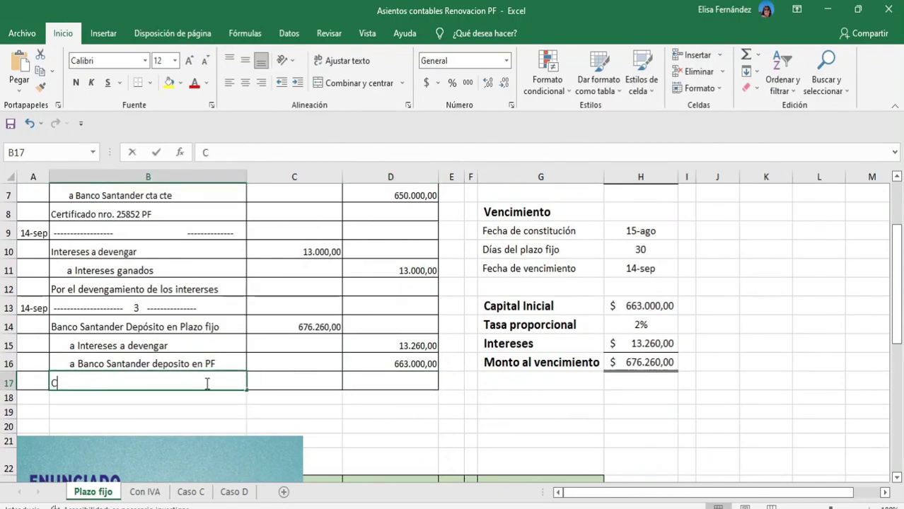
type("Certificado ")
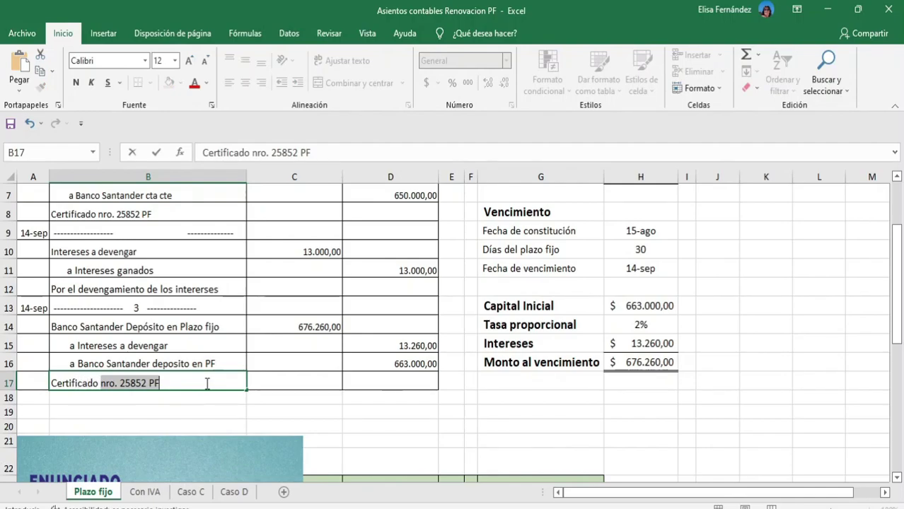
type("nro. 2")
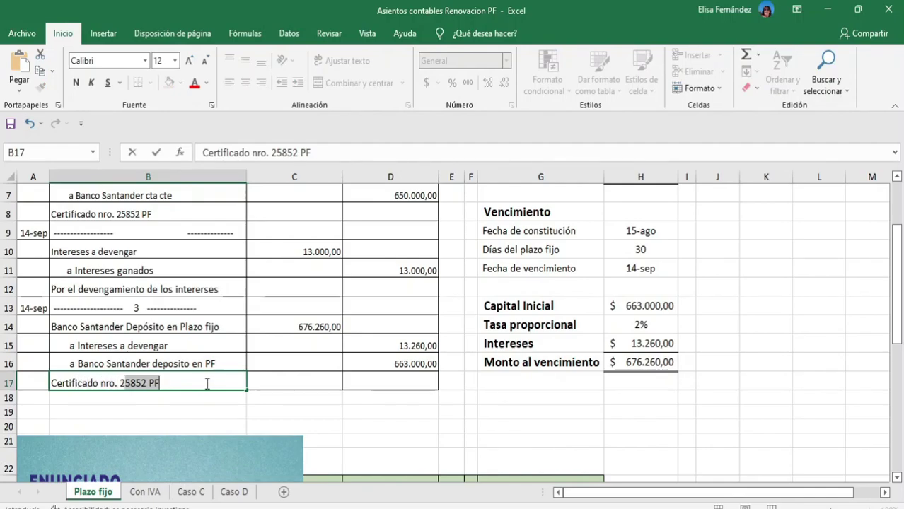
type("5886")
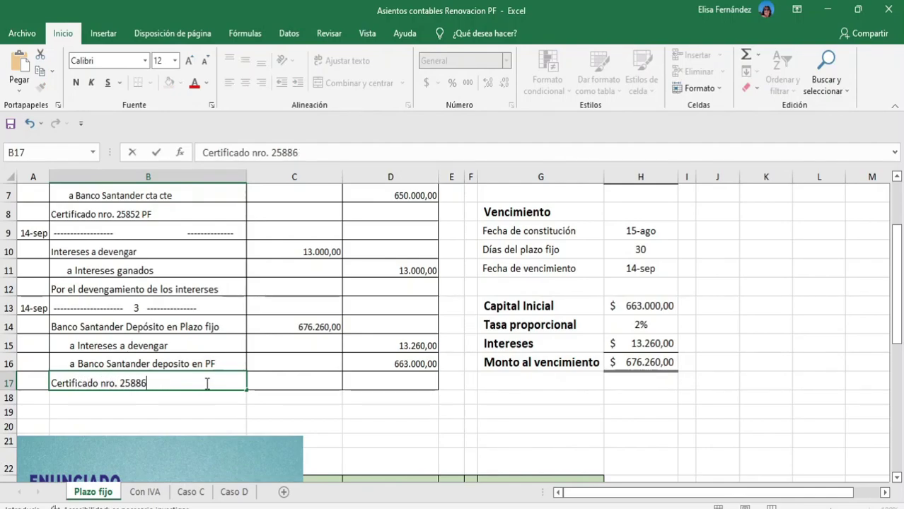
type(" P")
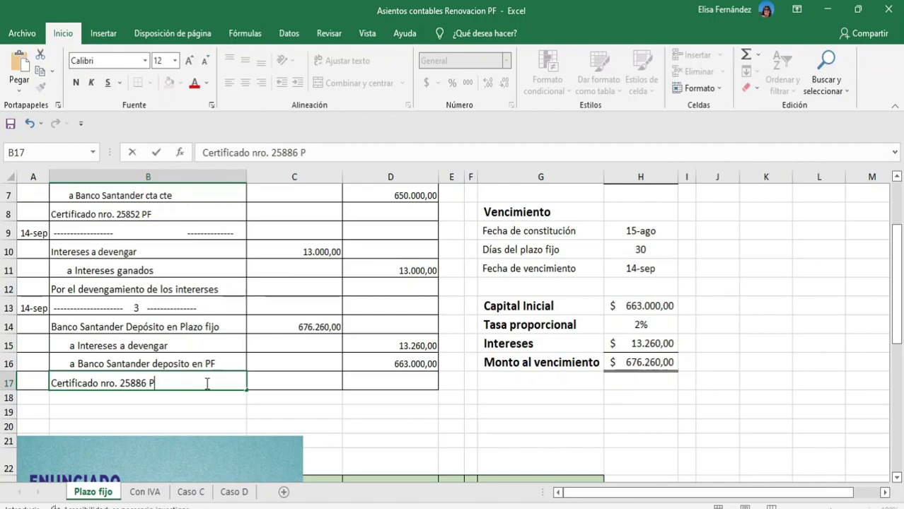
type("F")
key("Return")
Step: Review the credit for the matured deposit and the debit for the renewed deposit in entry 3
left_click(387, 422)
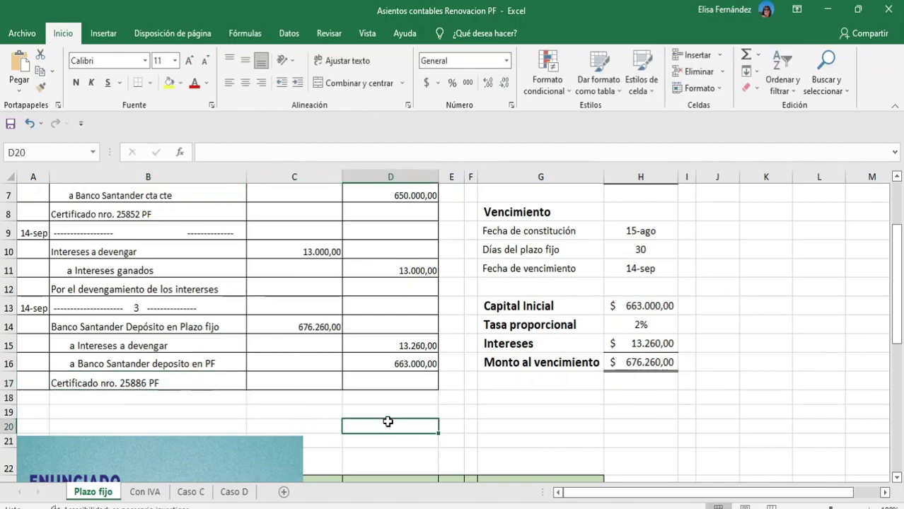
left_click(429, 362)
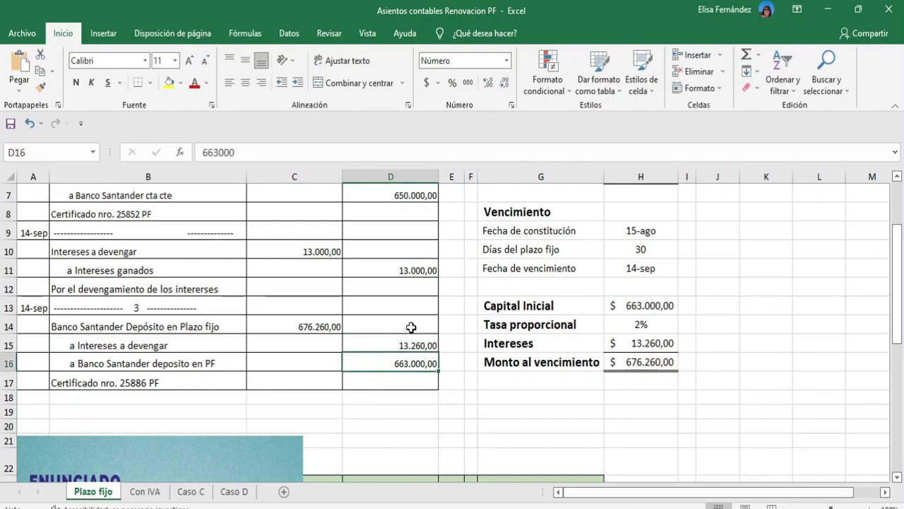
left_click(305, 327)
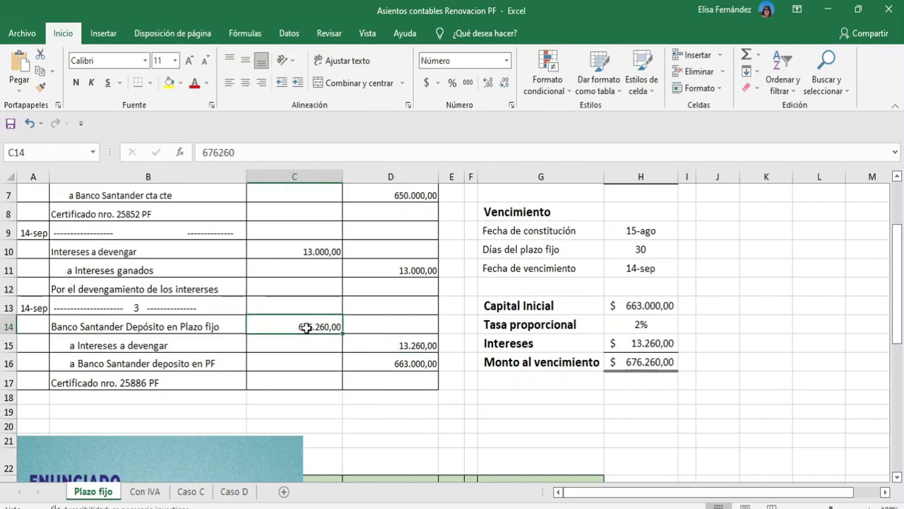